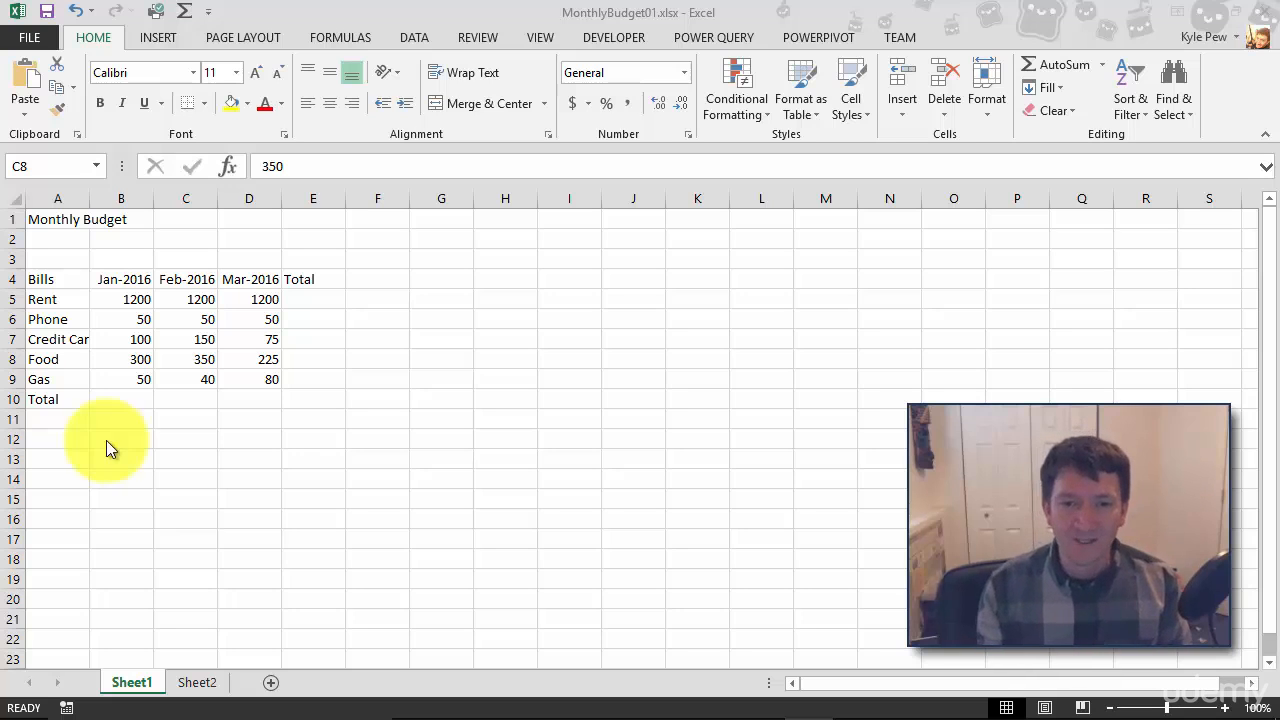
Enter the formula =1200+50+100+300+50 as the January total in cell B10, and review it in the cell
{"action": "left_click", "coordinate": [108, 402]}
{"action": "left_click", "coordinate": [108, 402]}
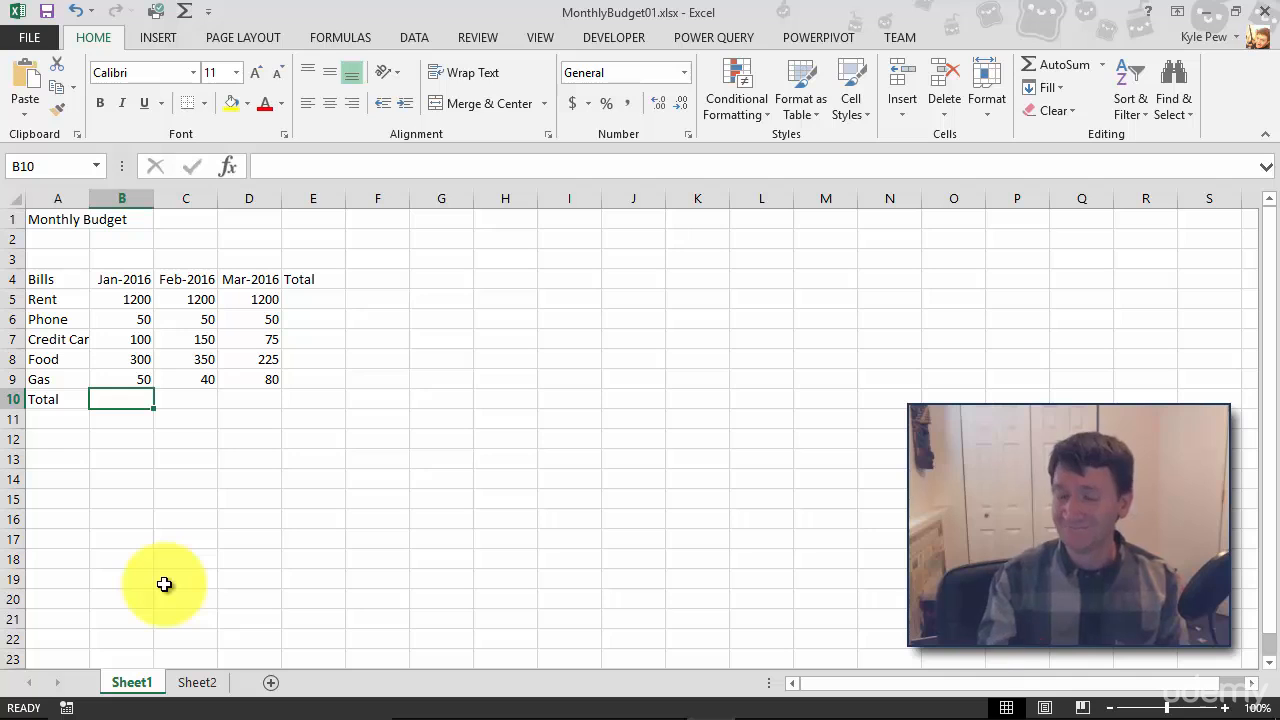
{"action": "type", "text": "="}
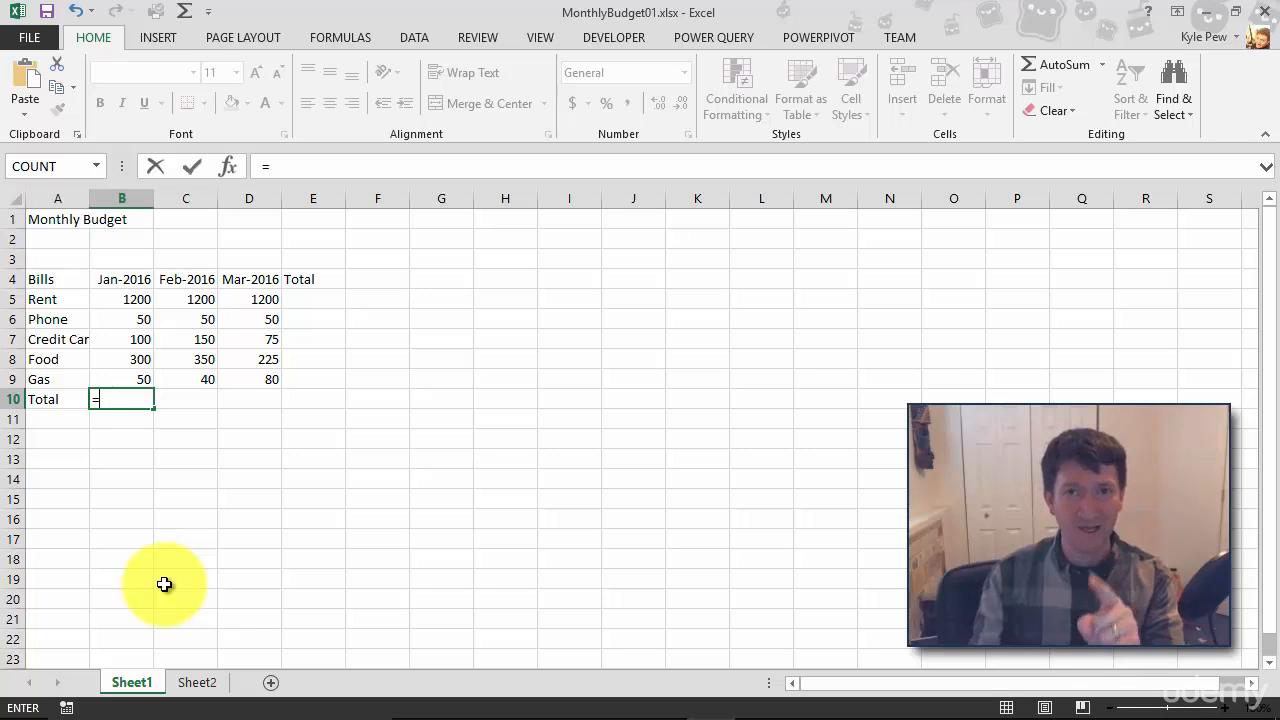
{"action": "type", "text": "1200"}
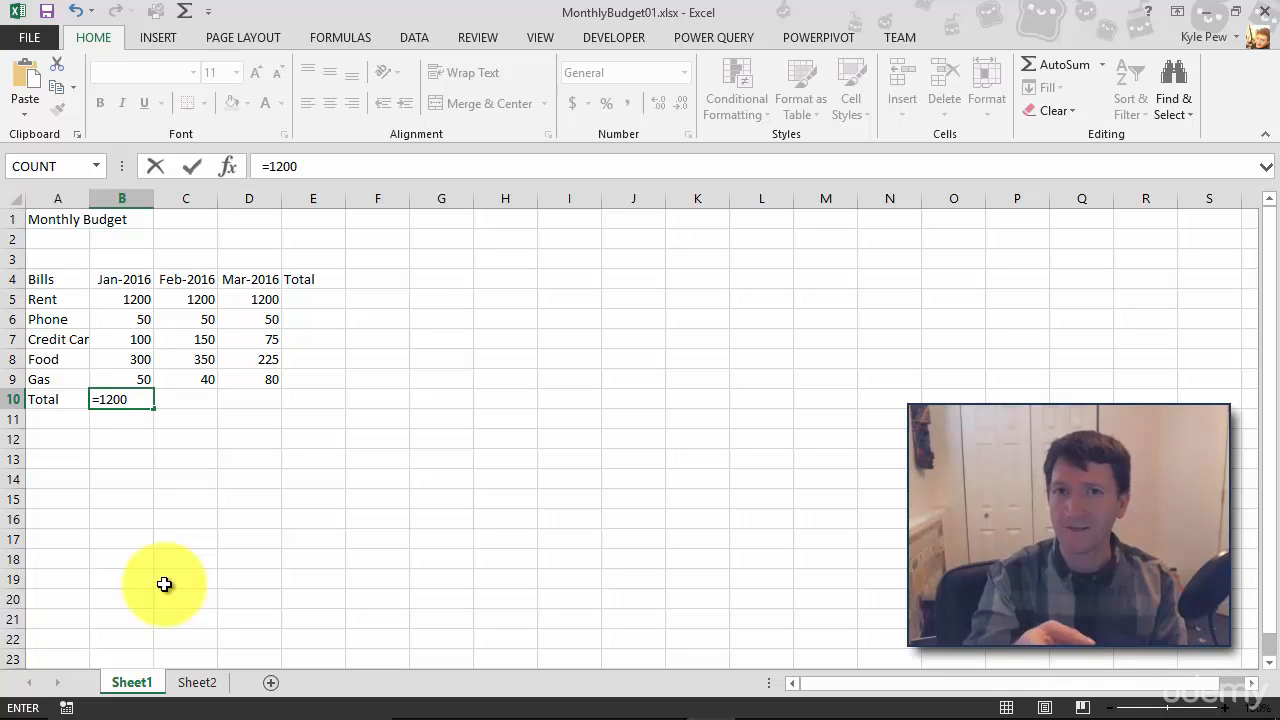
{"action": "type", "text": "+50"}
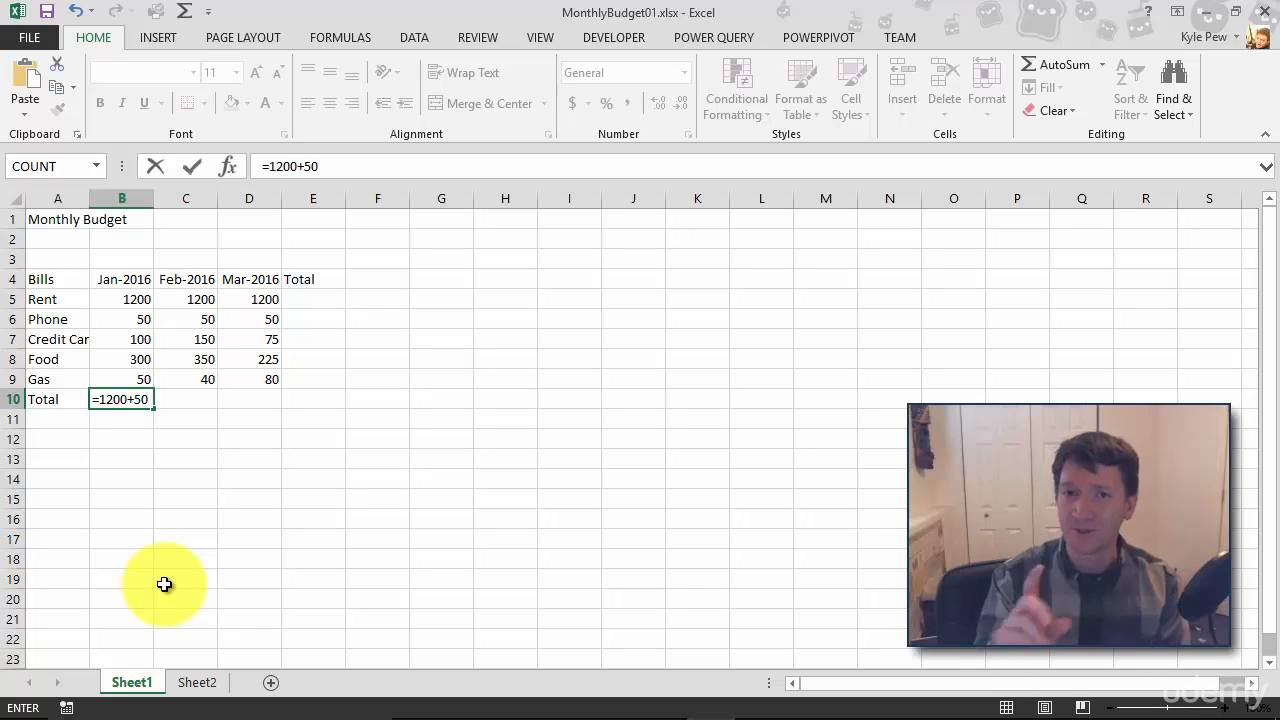
{"action": "type", "text": "+1"}
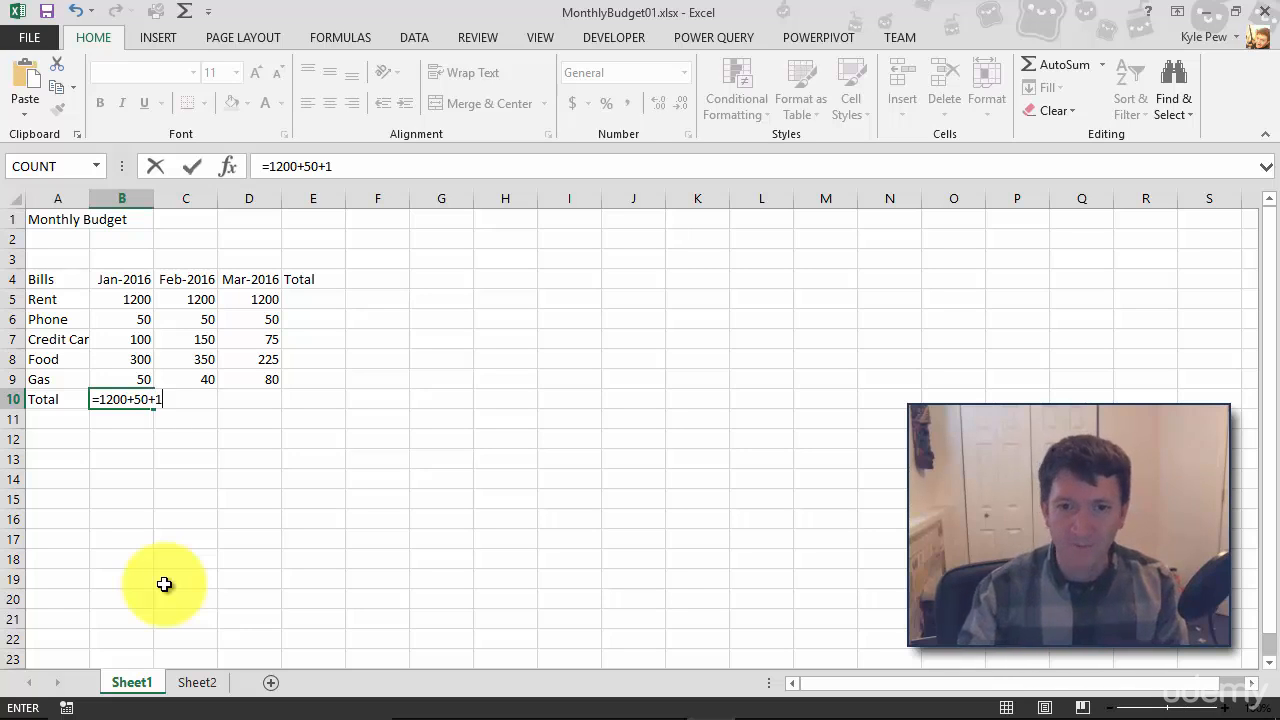
{"action": "type", "text": "00+300+50"}
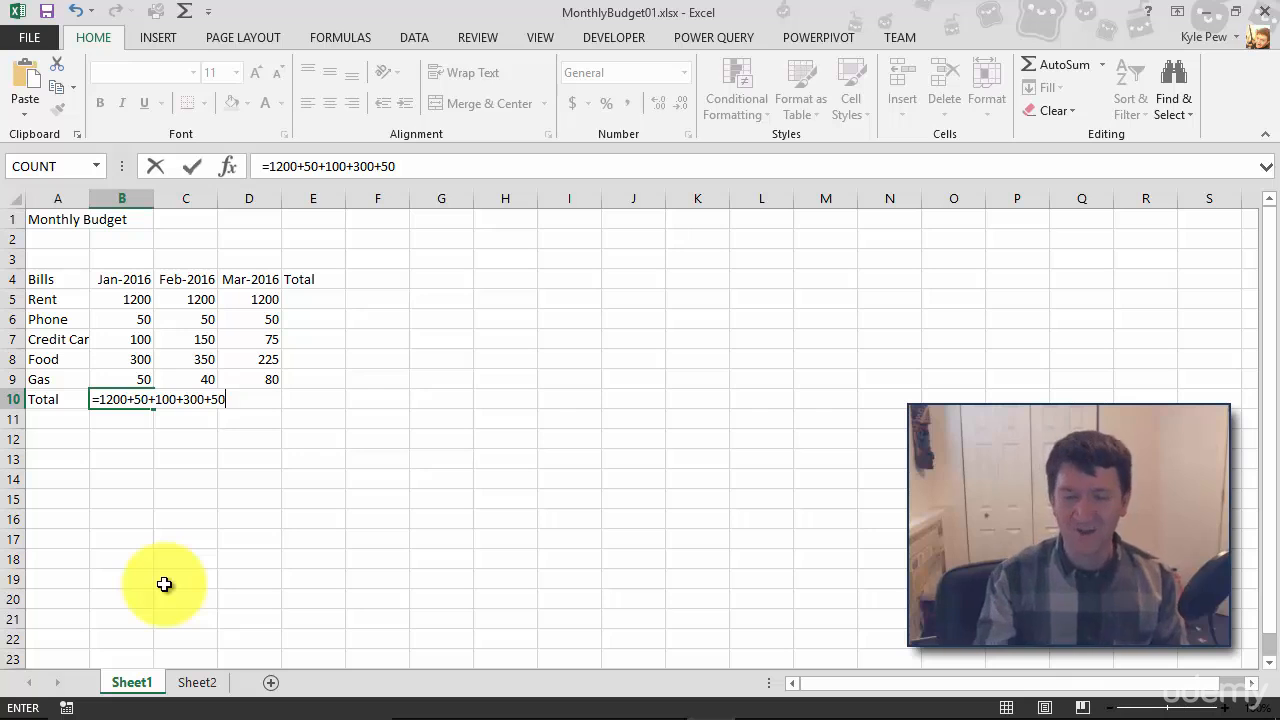
{"action": "key", "text": "Return"}
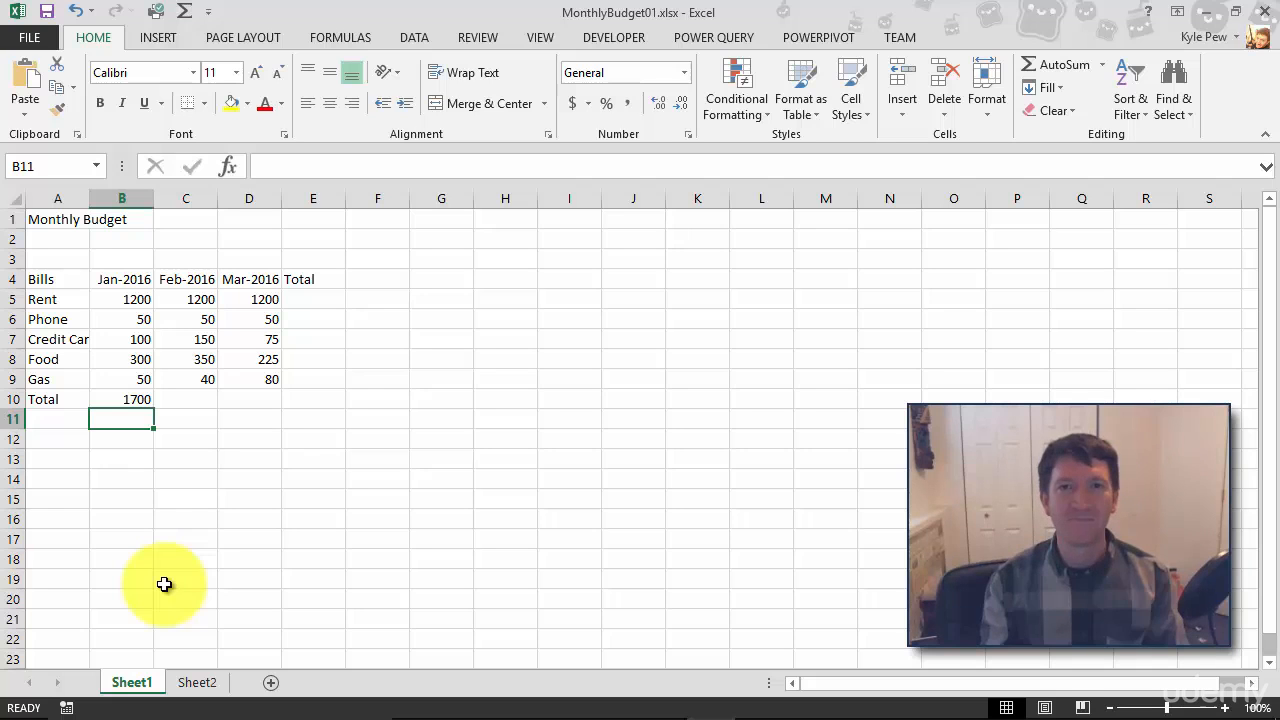
{"action": "double_click", "coordinate": [122, 399]}
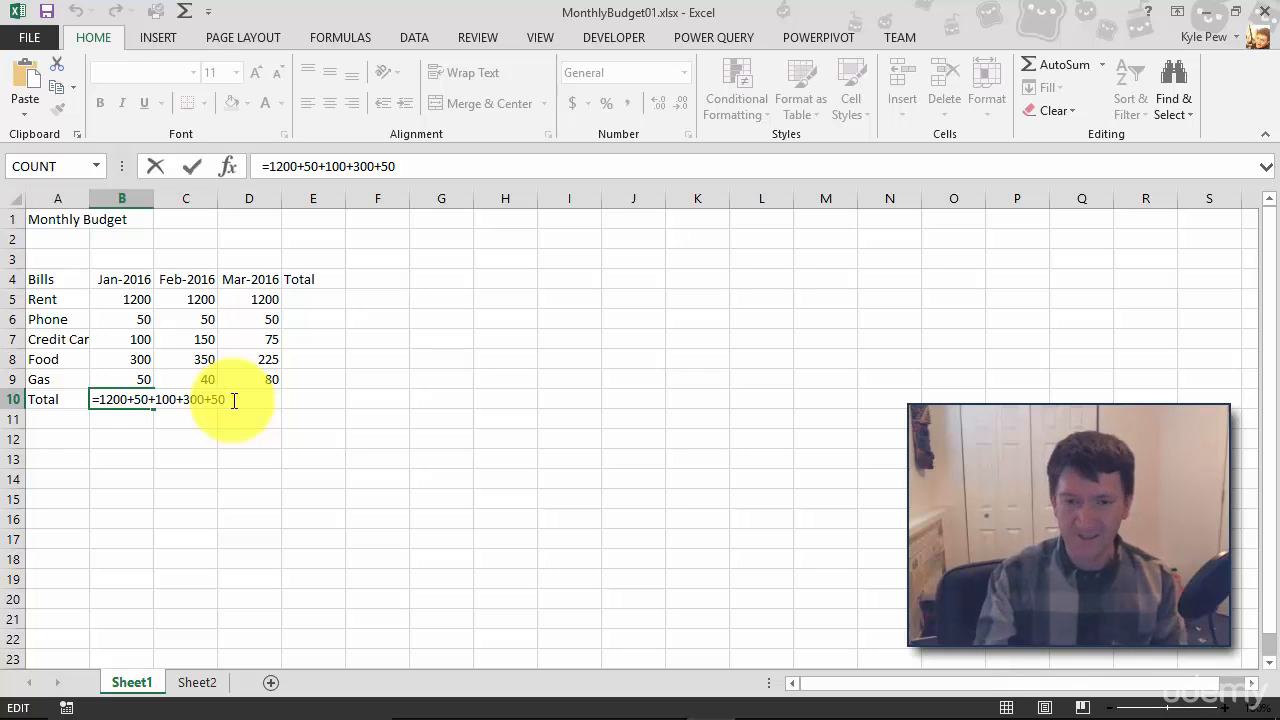
{"action": "key", "text": "Return"}
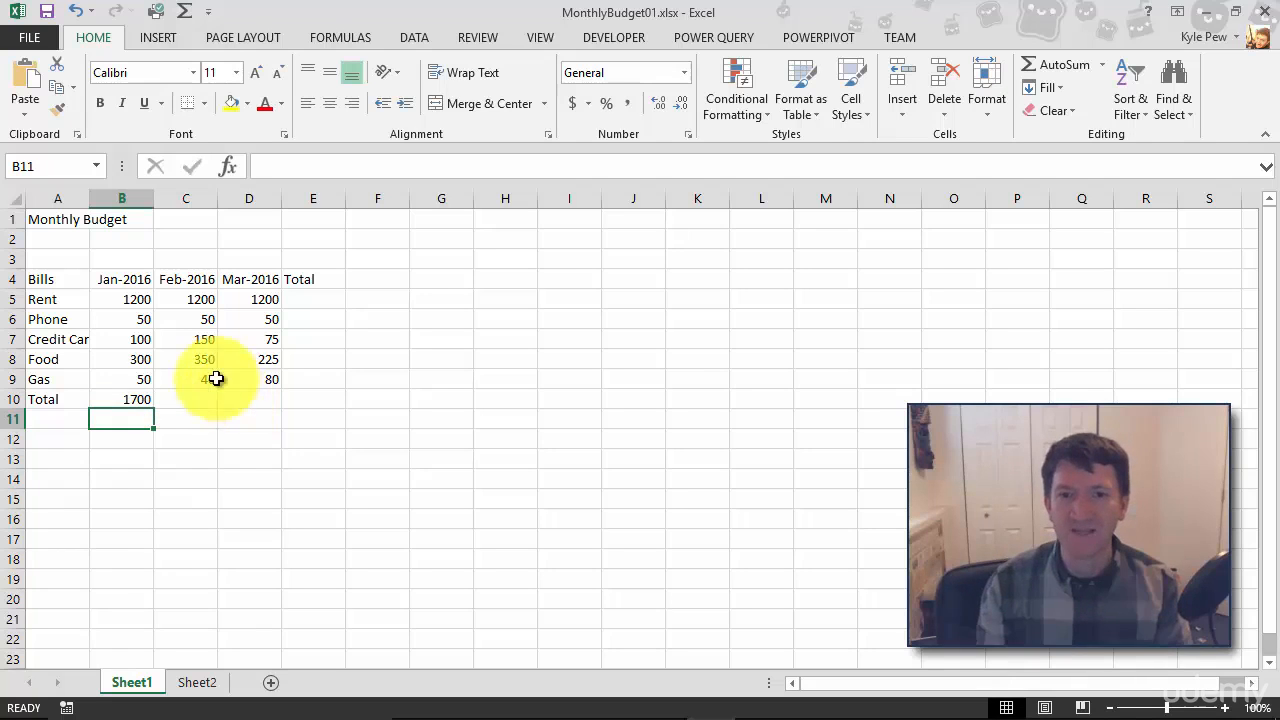
Set the January rent in cell B5 to 1500 and check the total formula in B10
{"action": "left_click", "coordinate": [126, 301]}
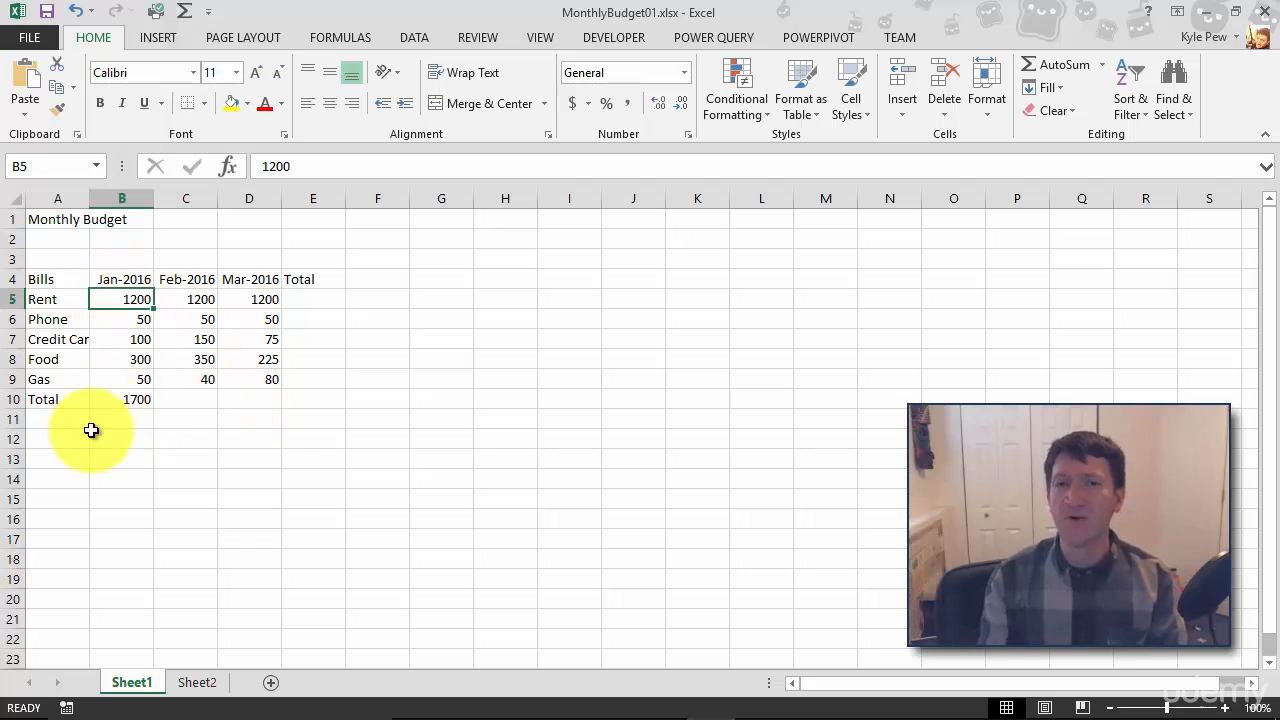
{"action": "type", "text": "1500"}
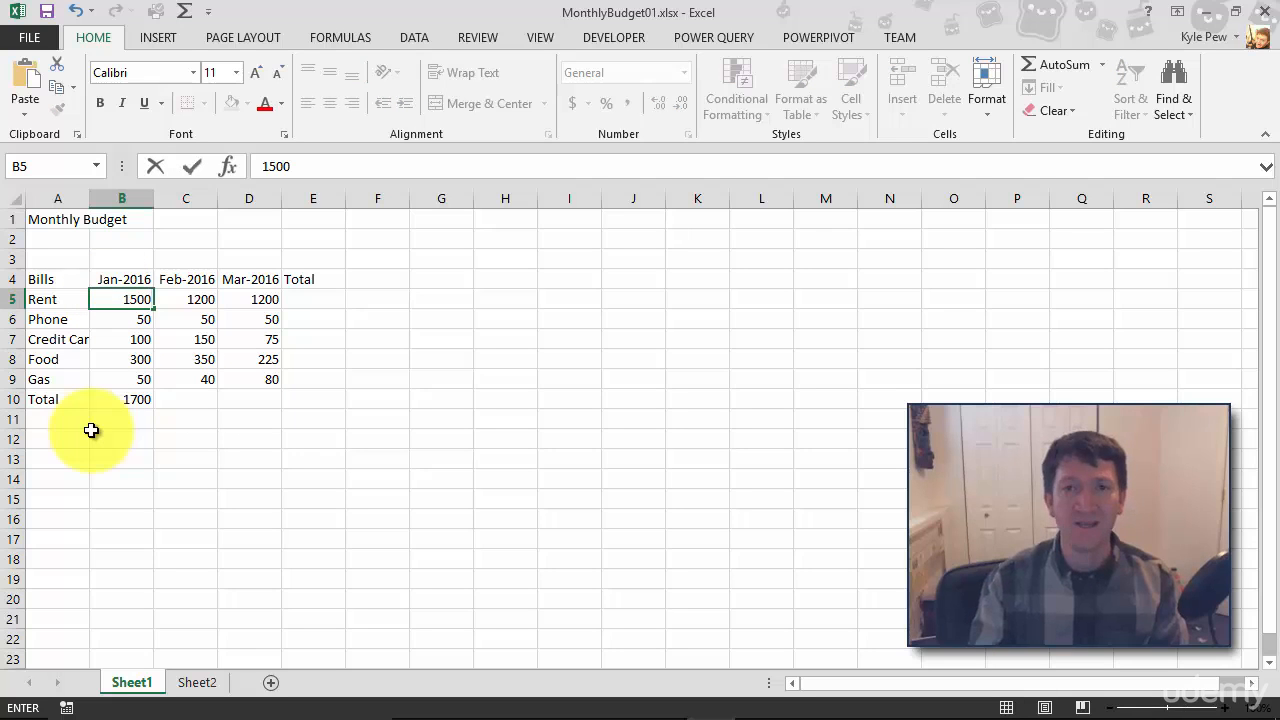
{"action": "key", "text": "Return"}
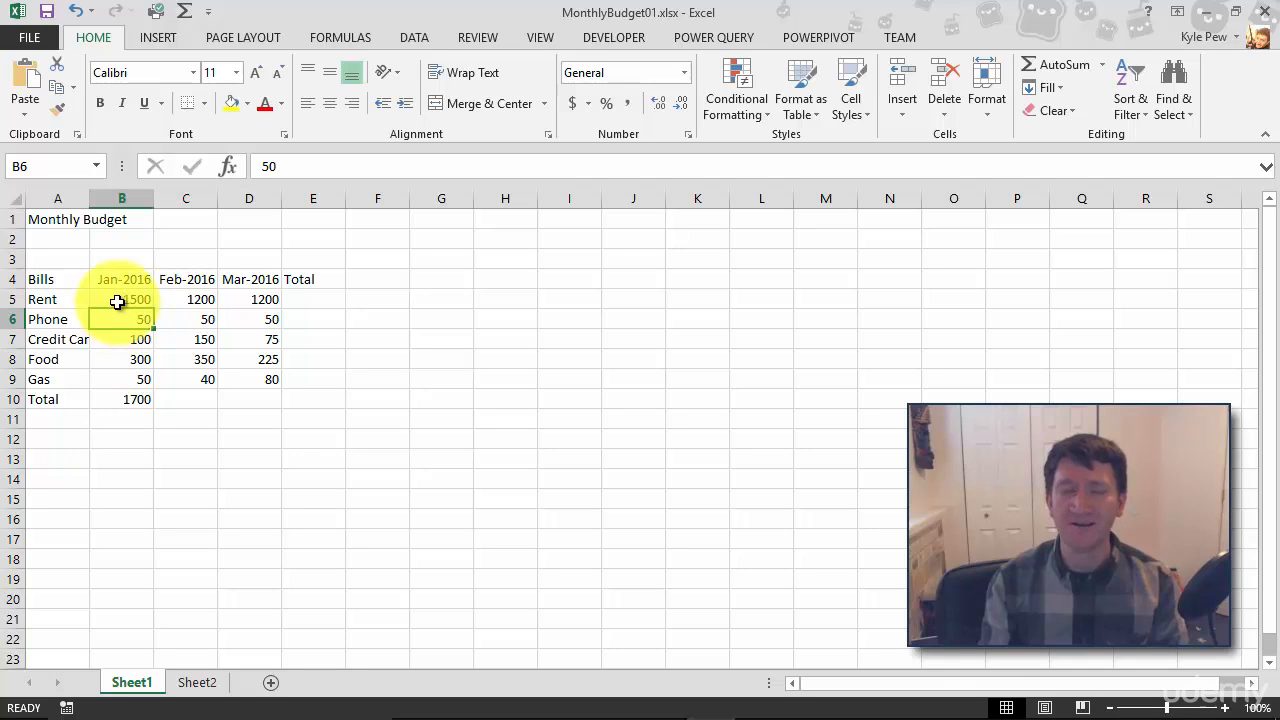
{"action": "double_click", "coordinate": [124, 401]}
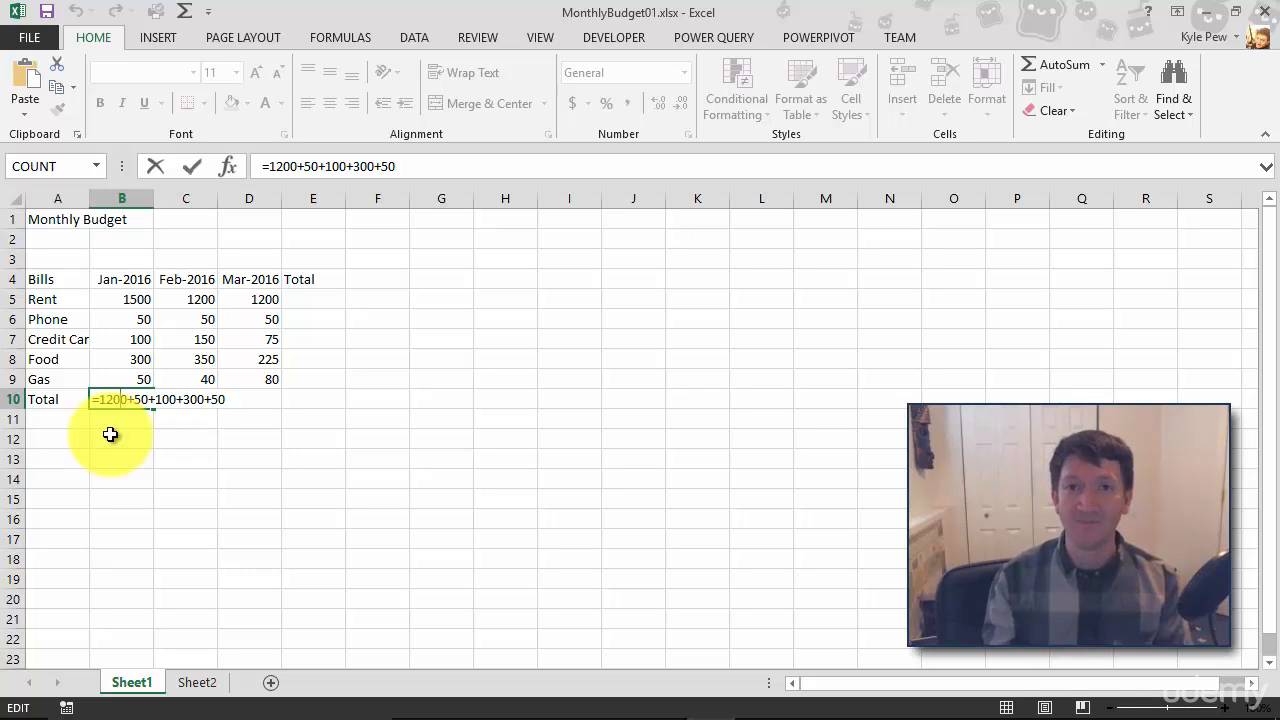
{"action": "key", "text": "Return"}
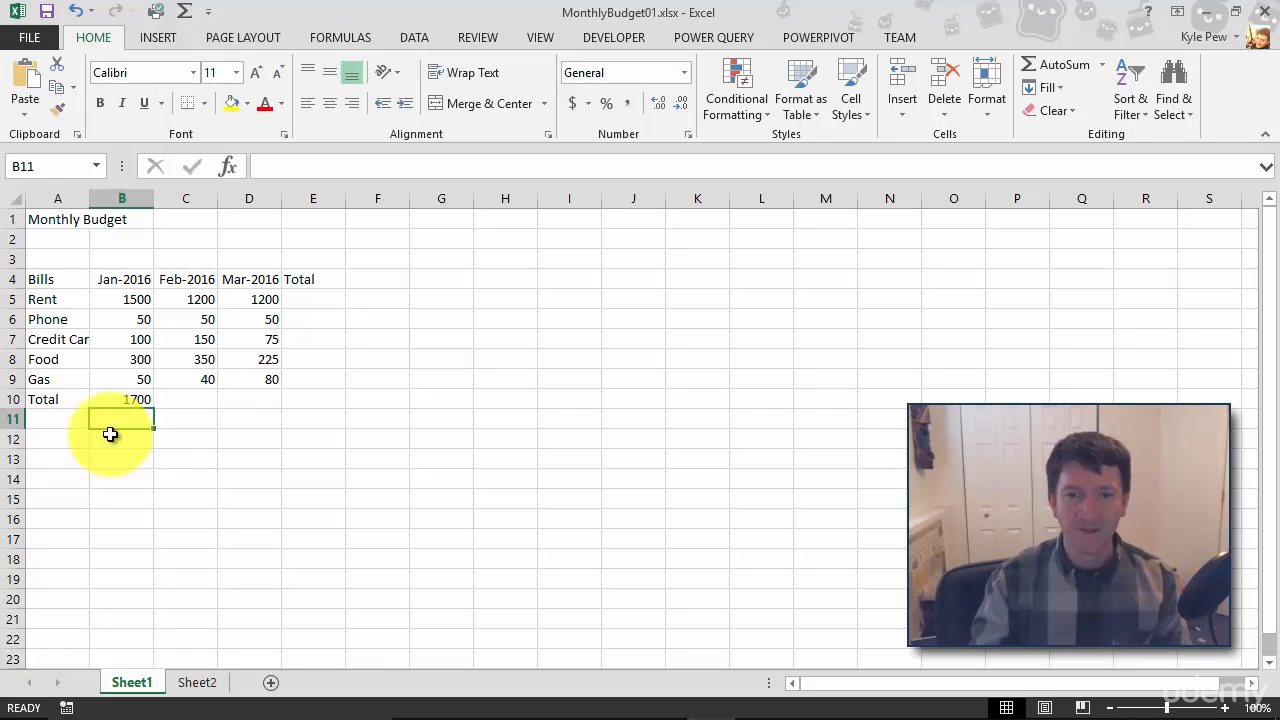
Replace the January total in cell B10 with the cell-reference formula =B5+B6+B7+B8+B9
{"action": "key", "text": "Up"}
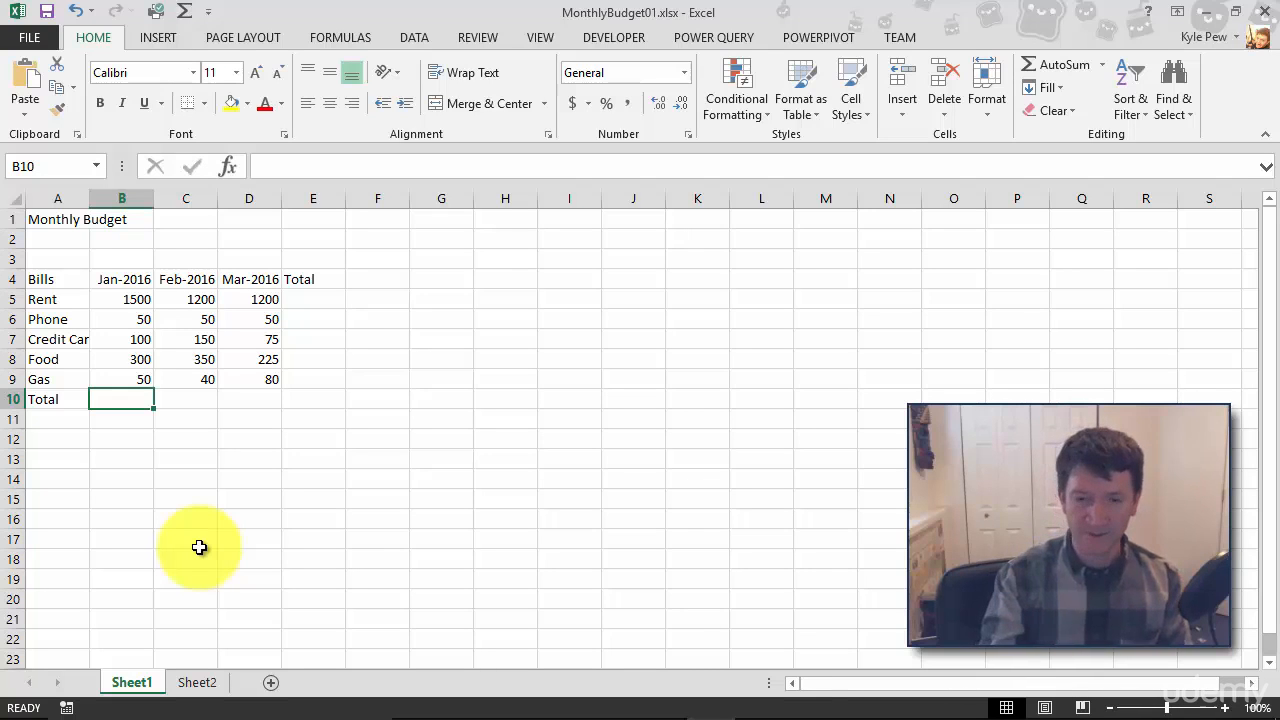
{"action": "type", "text": "="}
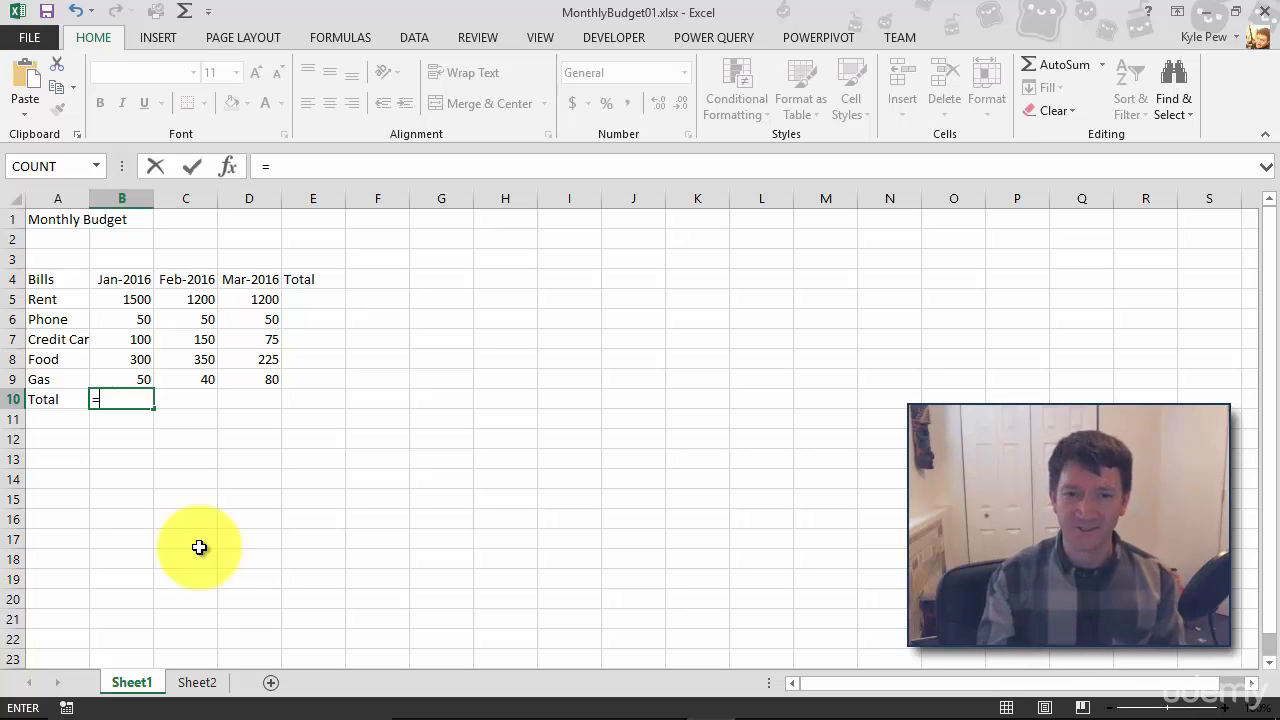
{"action": "type", "text": "b5"}
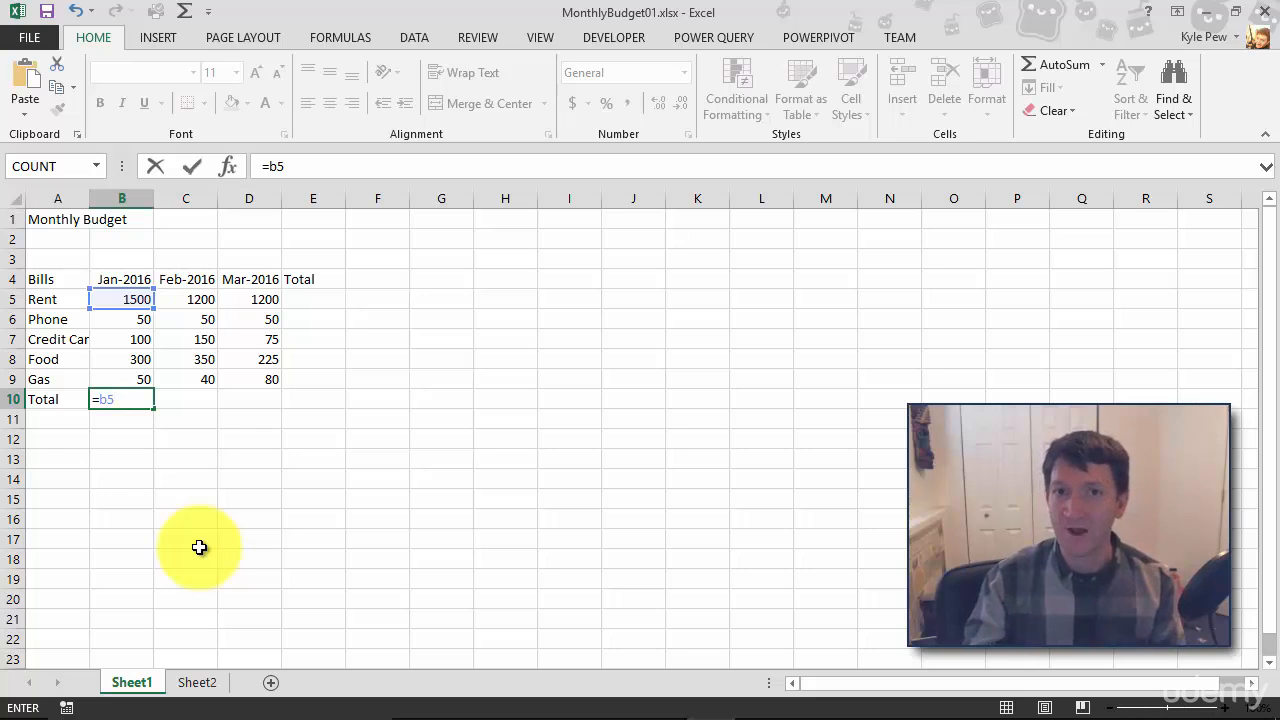
{"action": "type", "text": "+"}
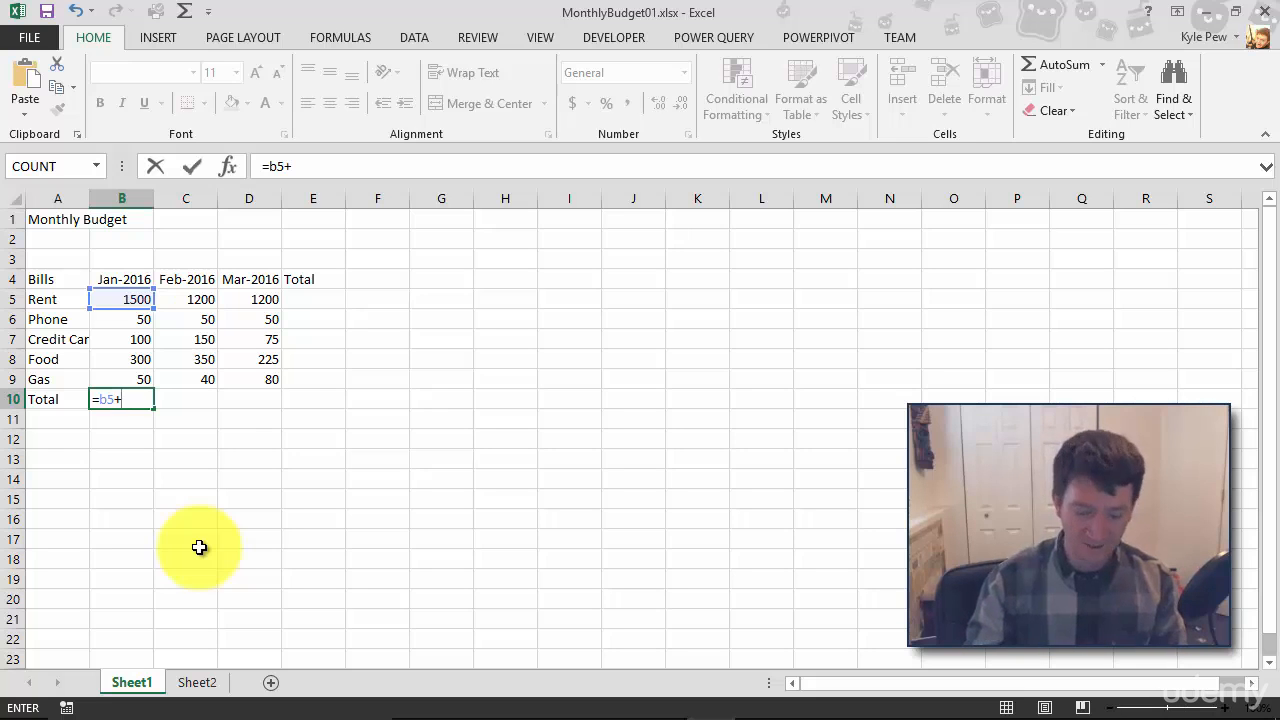
{"action": "type", "text": "b6"}
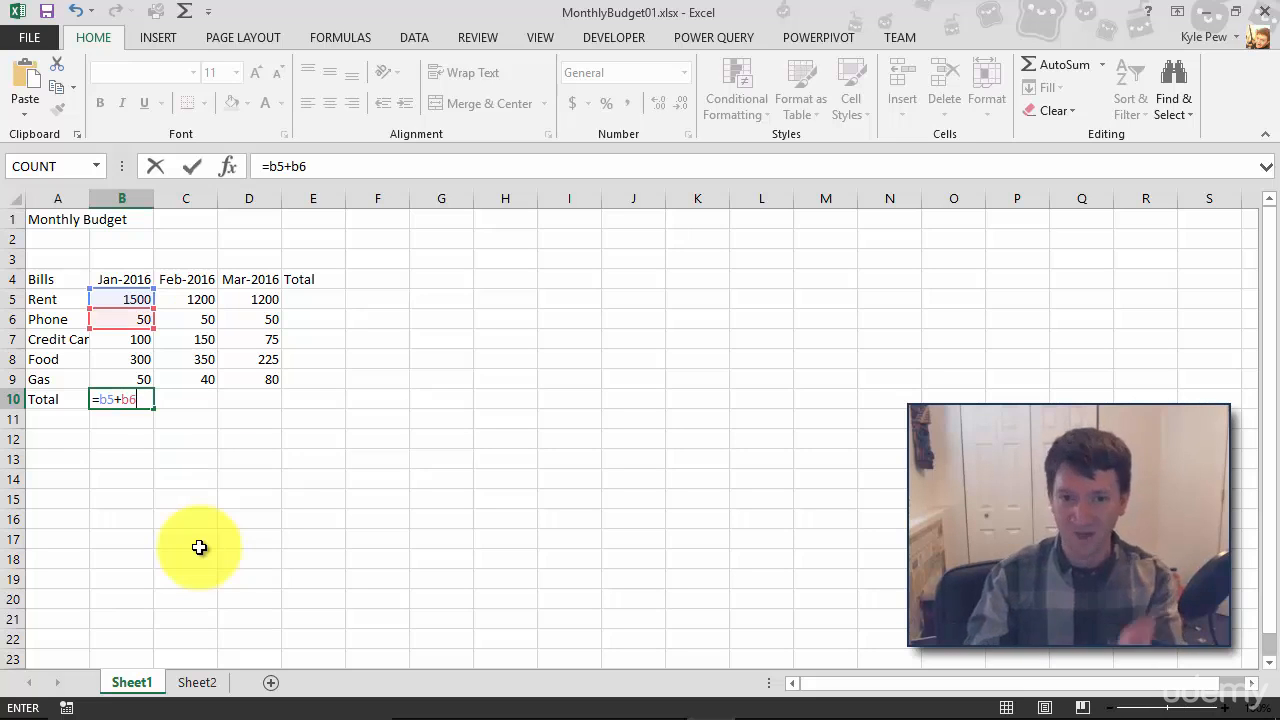
{"action": "type", "text": "+b7+b"}
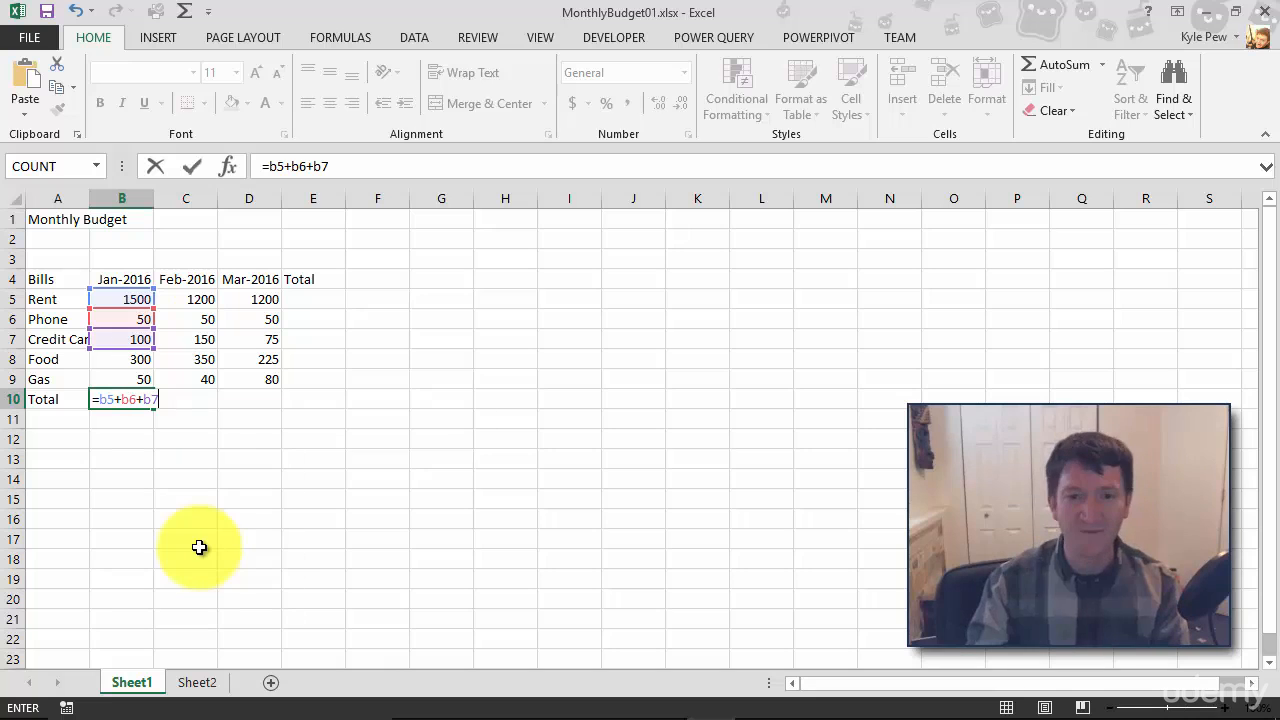
{"action": "type", "text": "8+b9"}
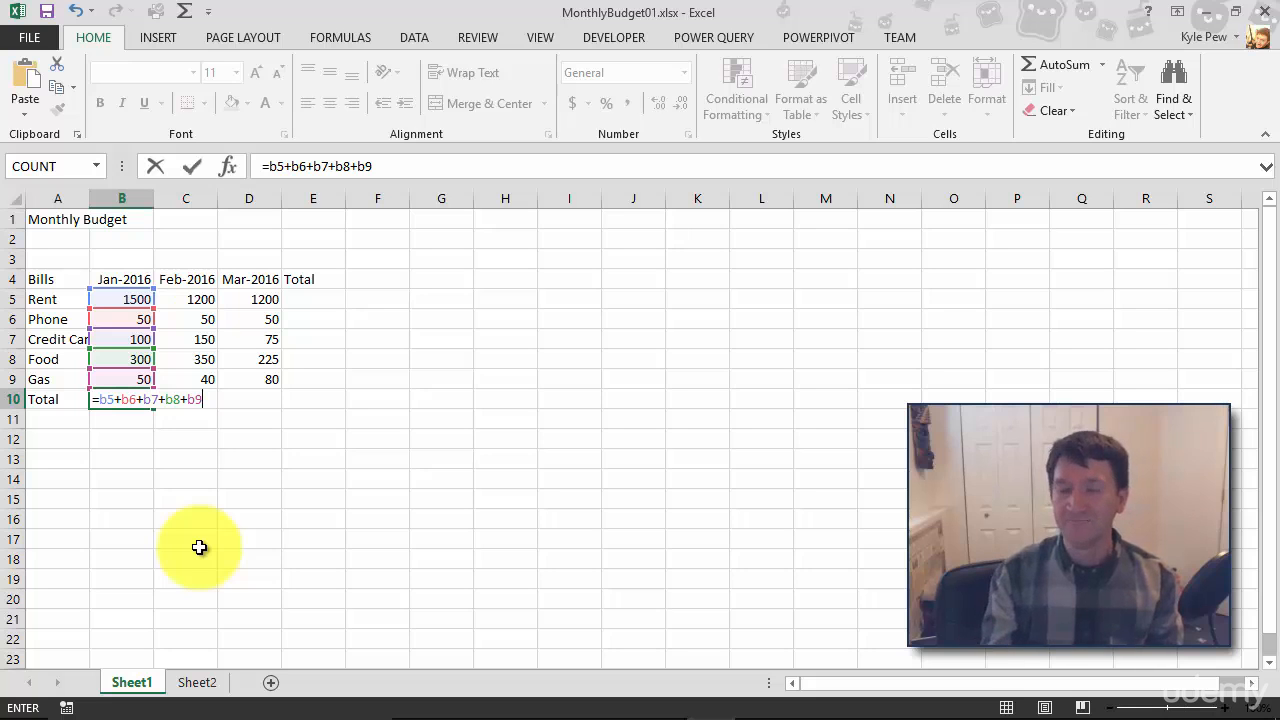
{"action": "key", "text": "Return"}
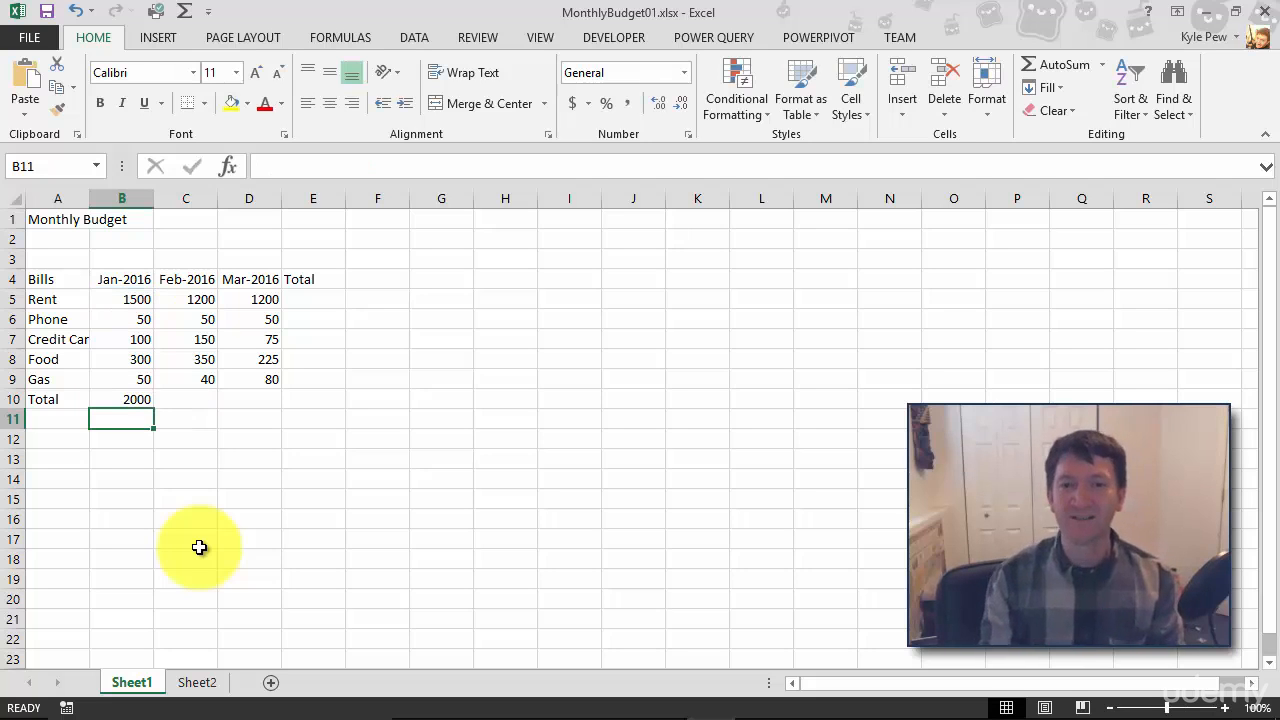
Set the January rent in cell B5 to 1200 and review the cell references of the total formula in B10
{"action": "left_click", "coordinate": [108, 297]}
{"action": "double_click", "coordinate": [103, 300]}
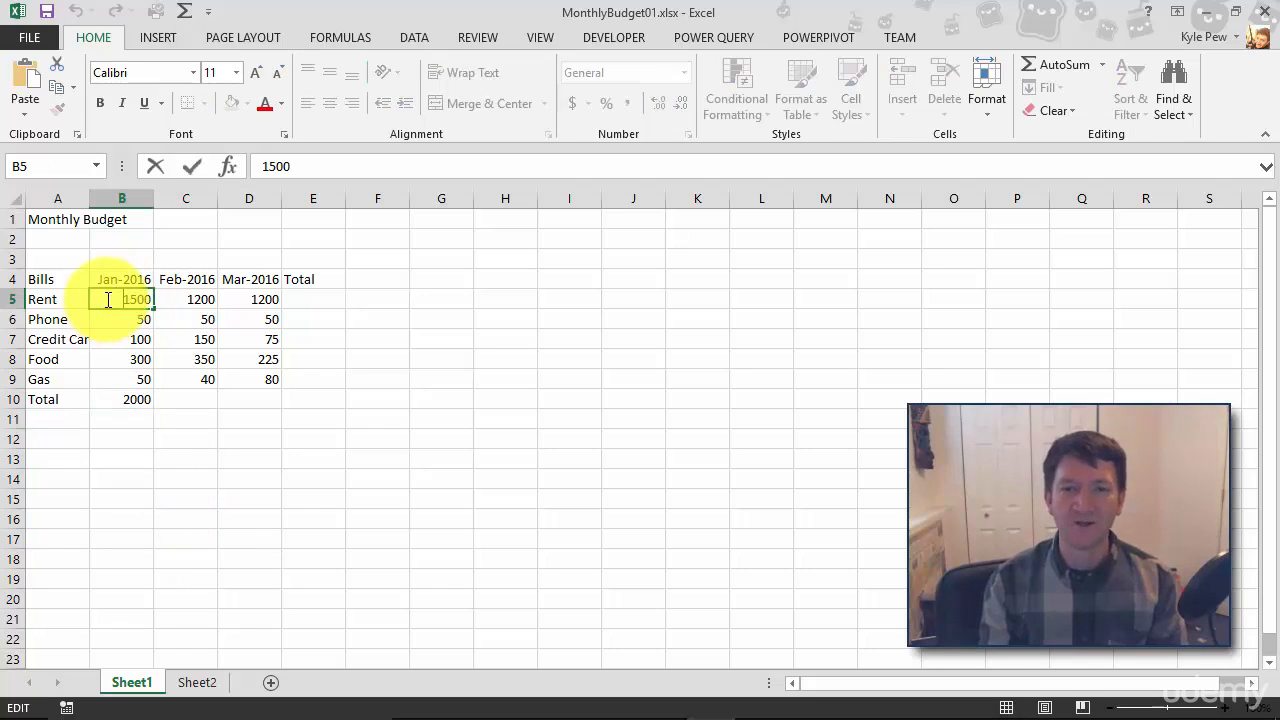
{"action": "key", "text": "BackSpace"}
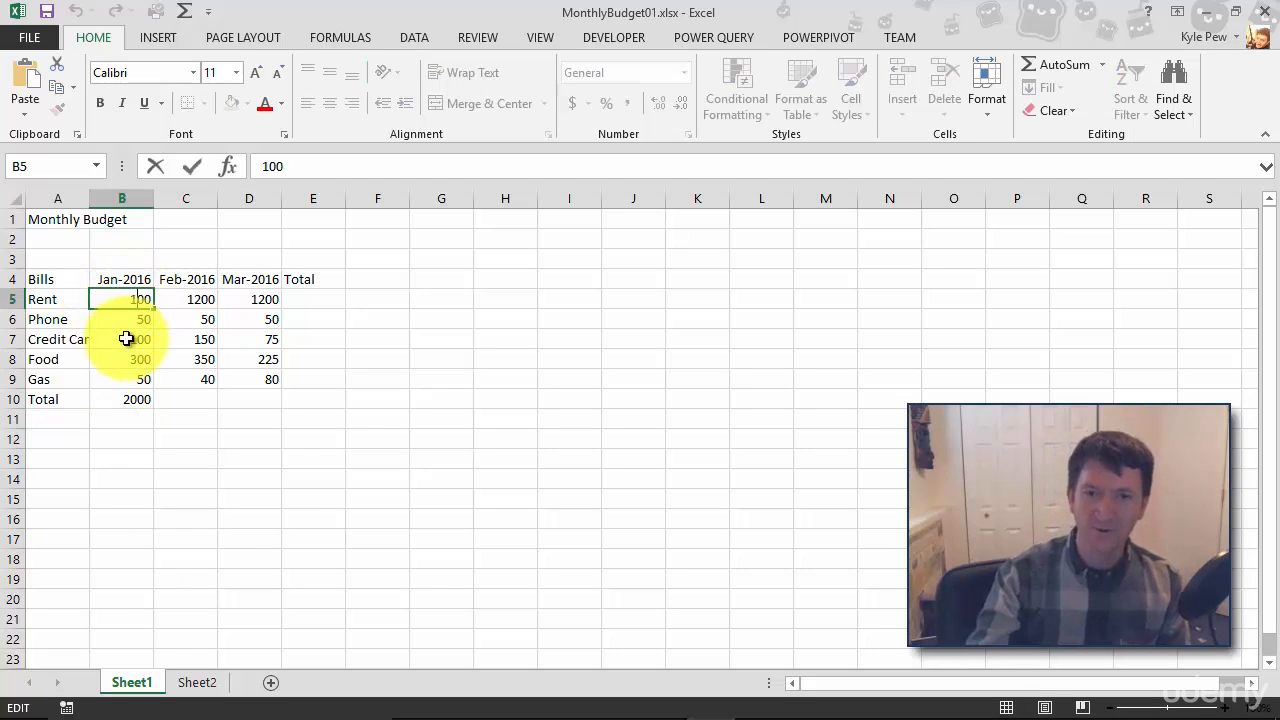
{"action": "type", "text": "2"}
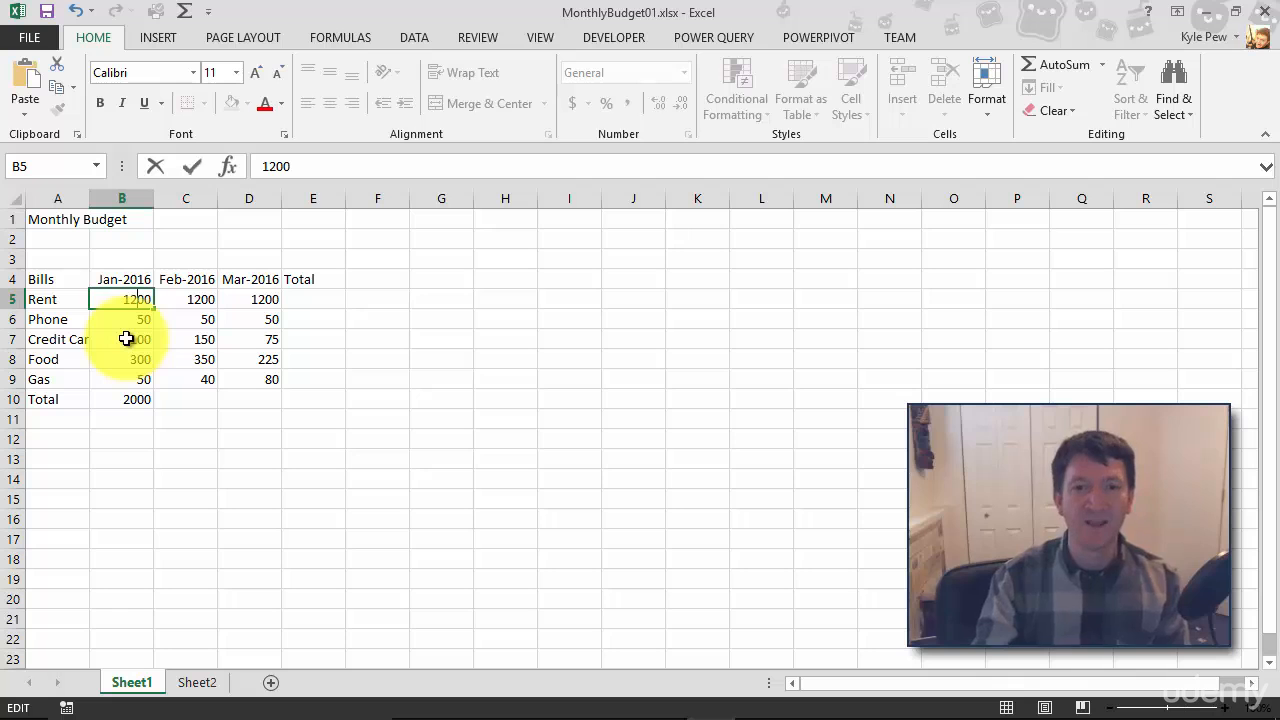
{"action": "key", "text": "Return"}
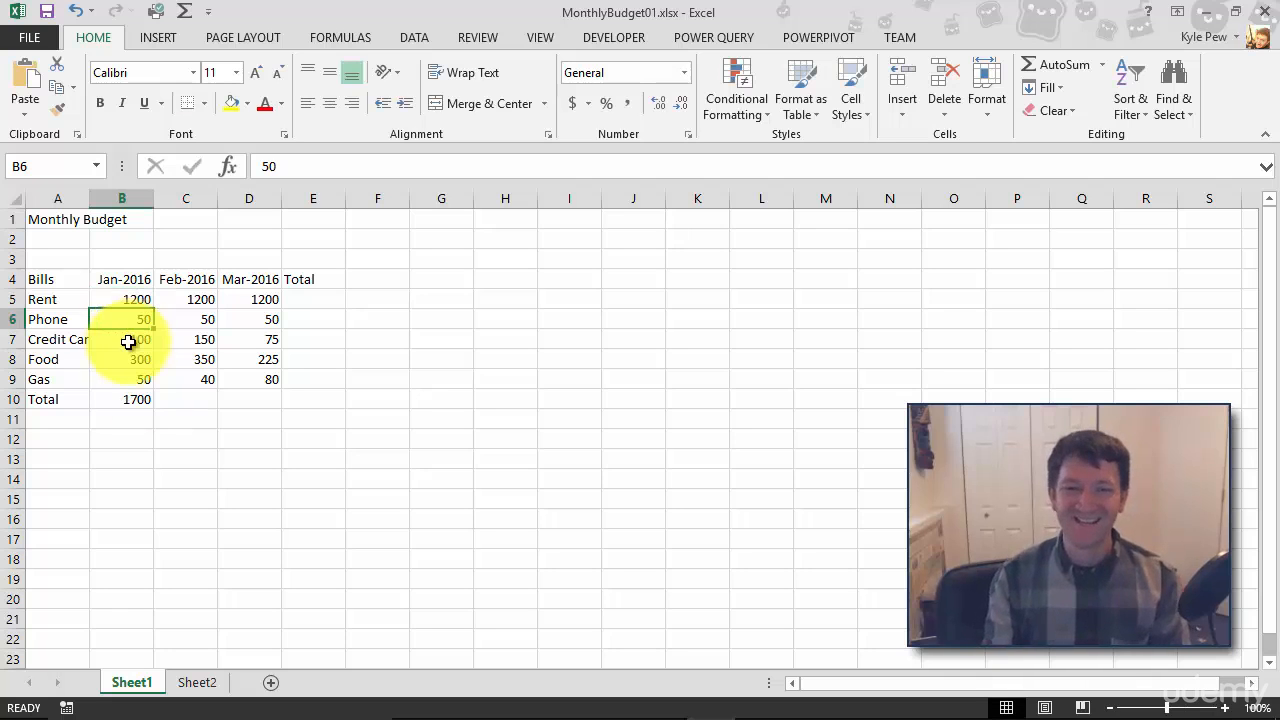
{"action": "left_click", "coordinate": [106, 398]}
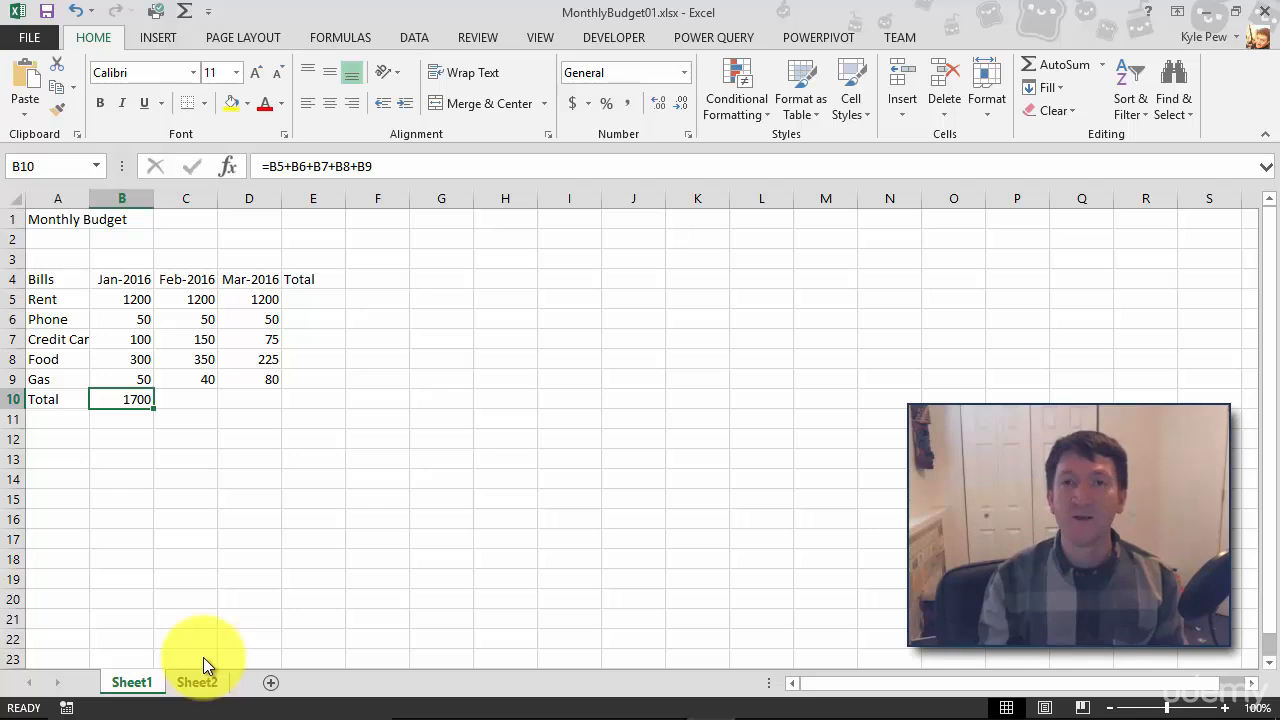
{"action": "double_click", "coordinate": [125, 401]}
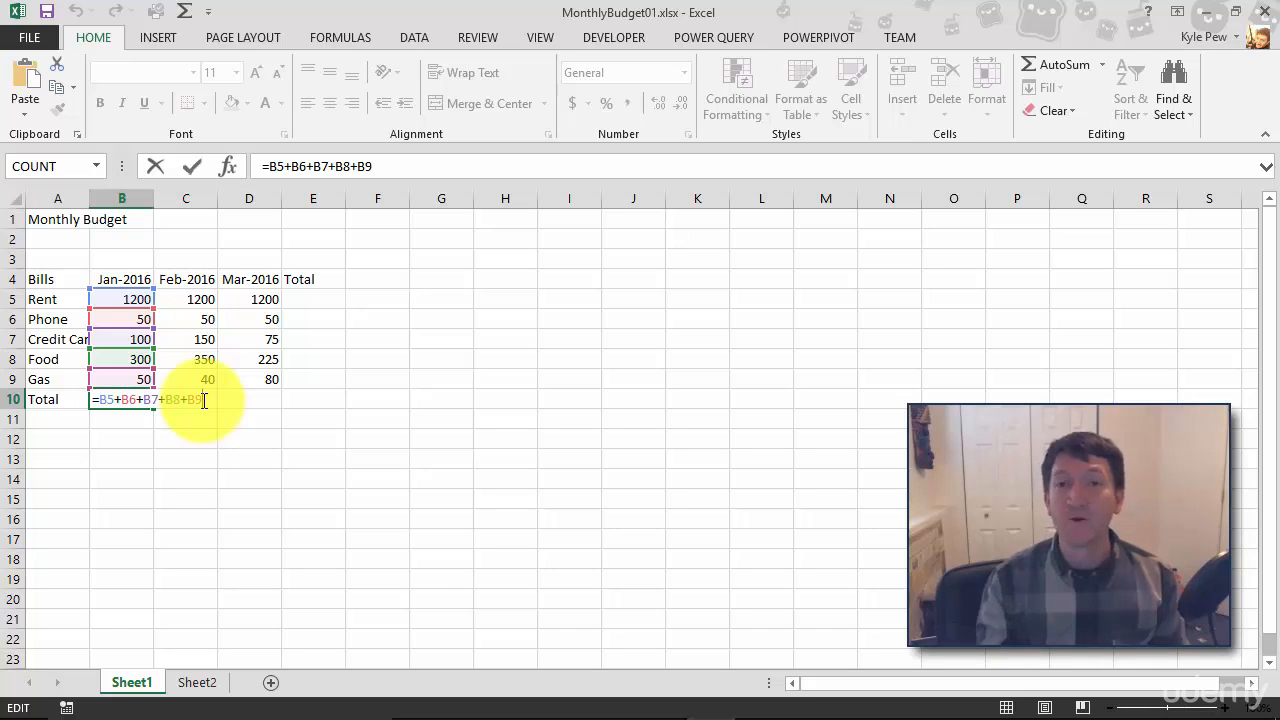
{"action": "key", "text": "Return"}
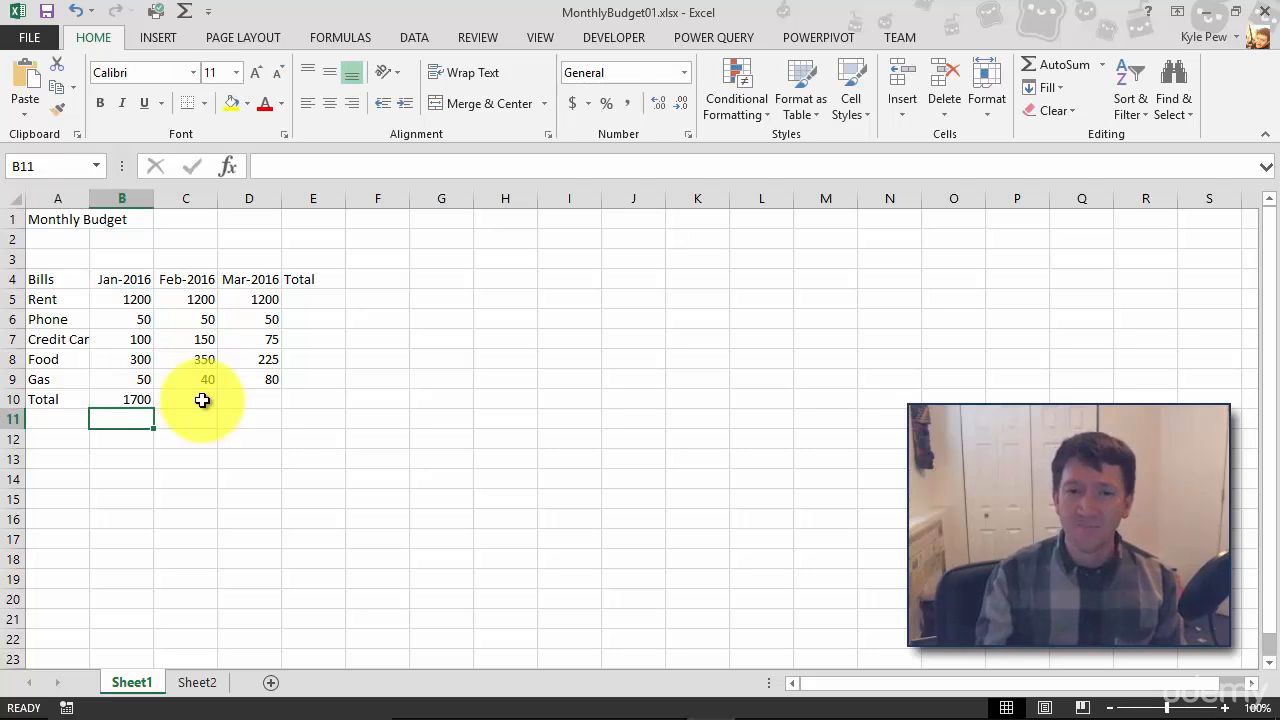